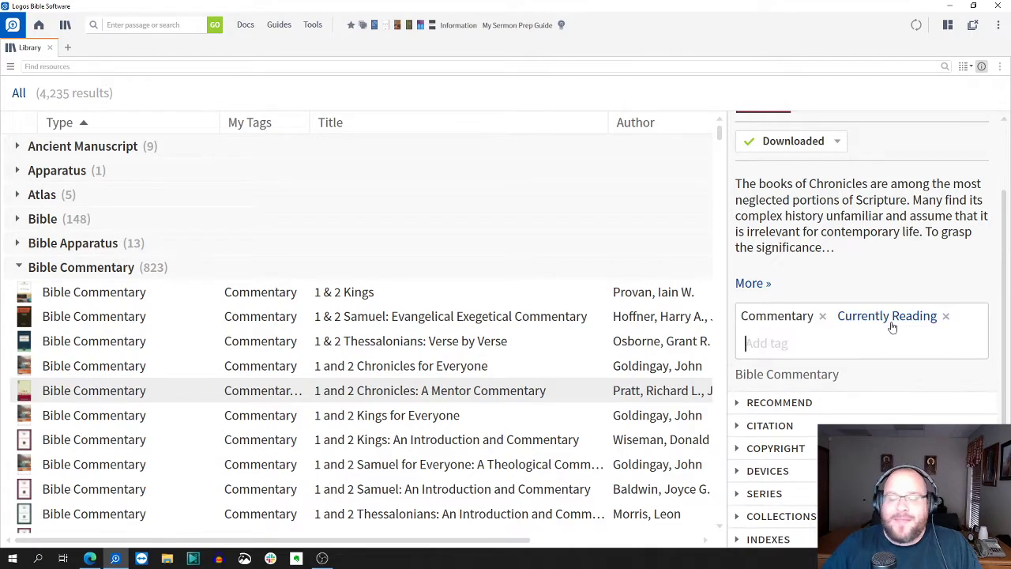
Filter the library to resources carrying the user tag with the query "mytag:currently reading"
left_click(255, 70)
type("mytag:")
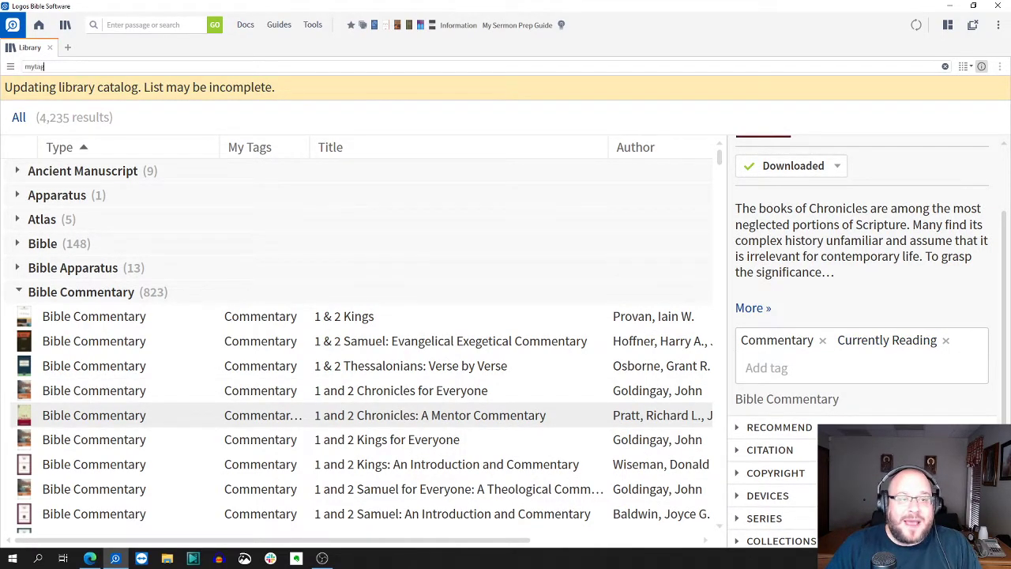
type("currently reading")
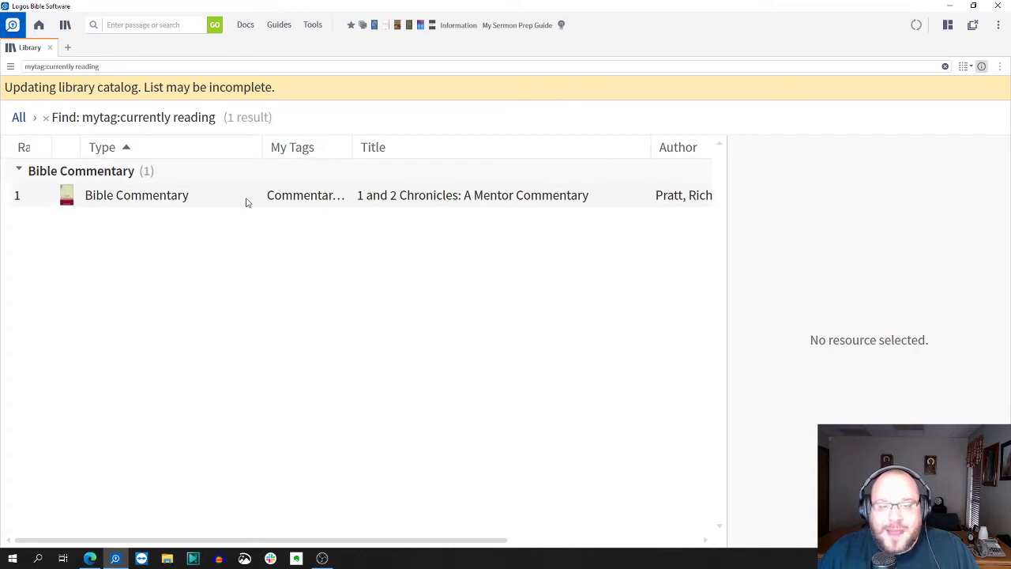
Remove the Currently Reading tag from 1 and 2 Chronicles: A Mentor Commentary and close the Library
left_click(241, 174)
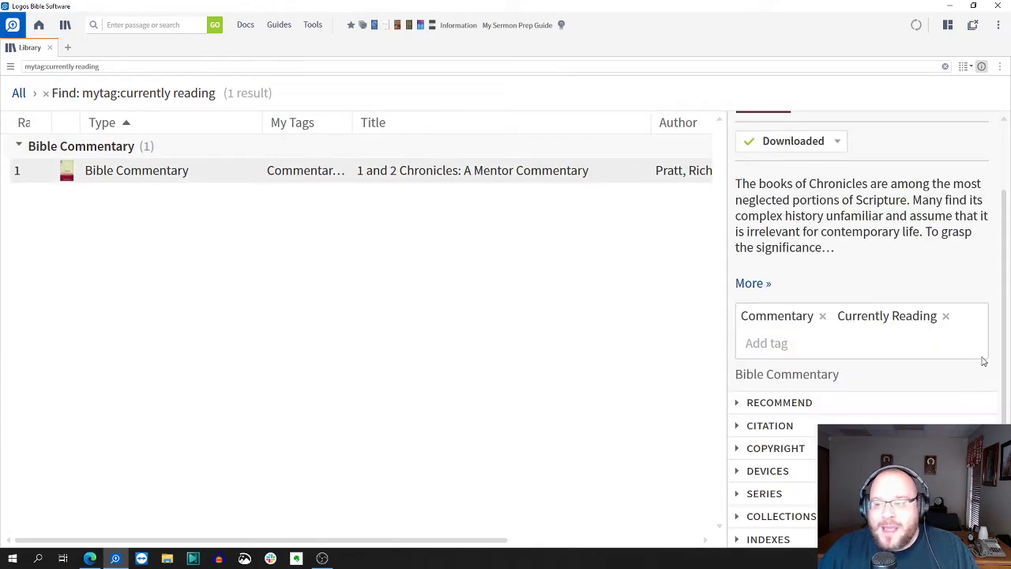
left_click(945, 316)
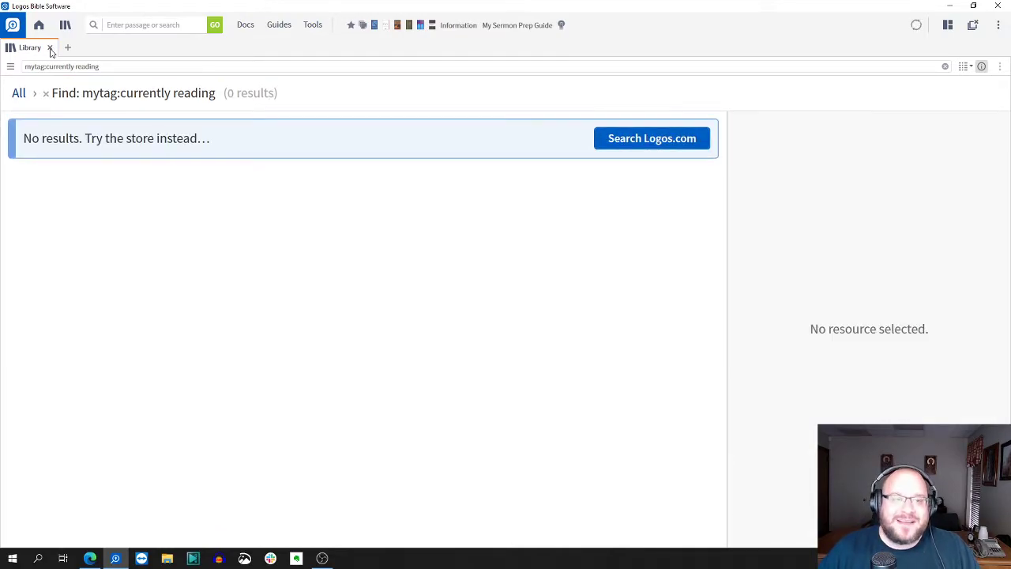
left_click(50, 48)
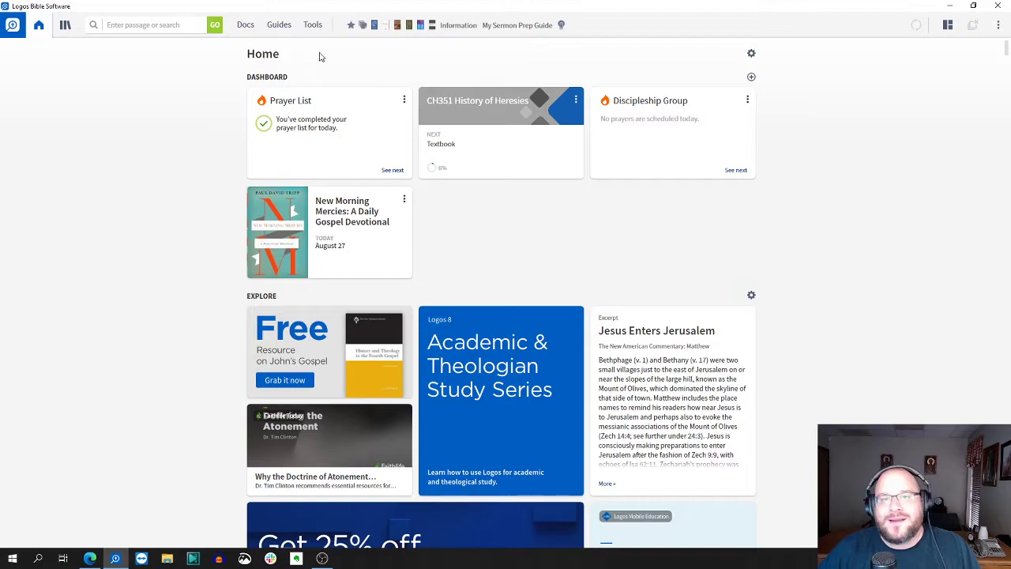
left_click(313, 26)
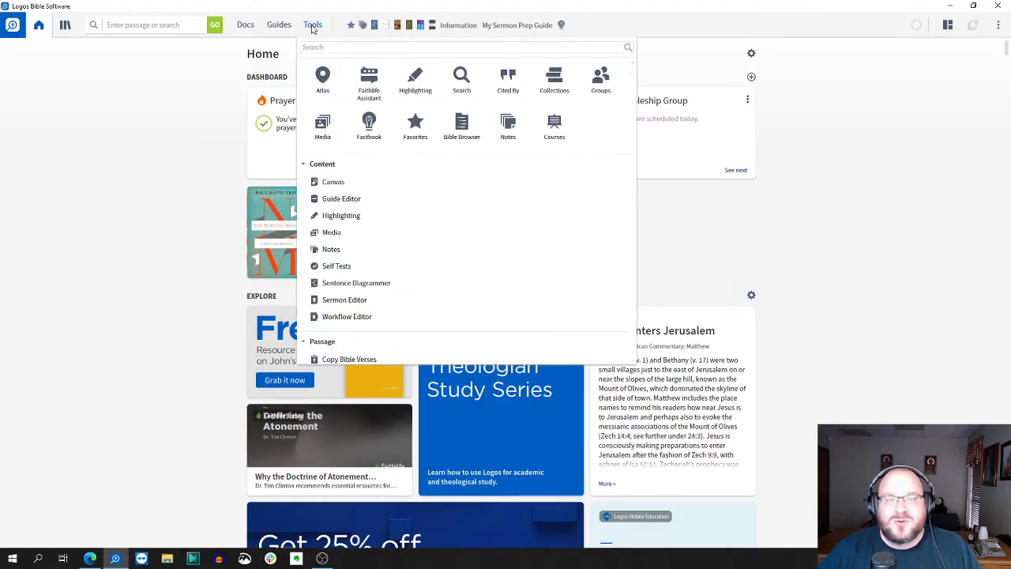
left_click(413, 139)
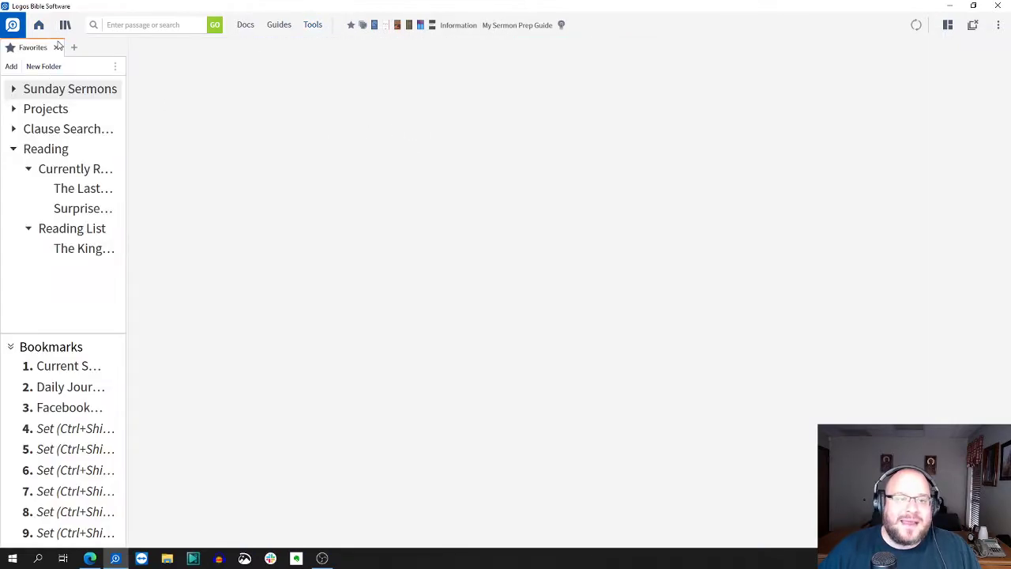
left_click(56, 48)
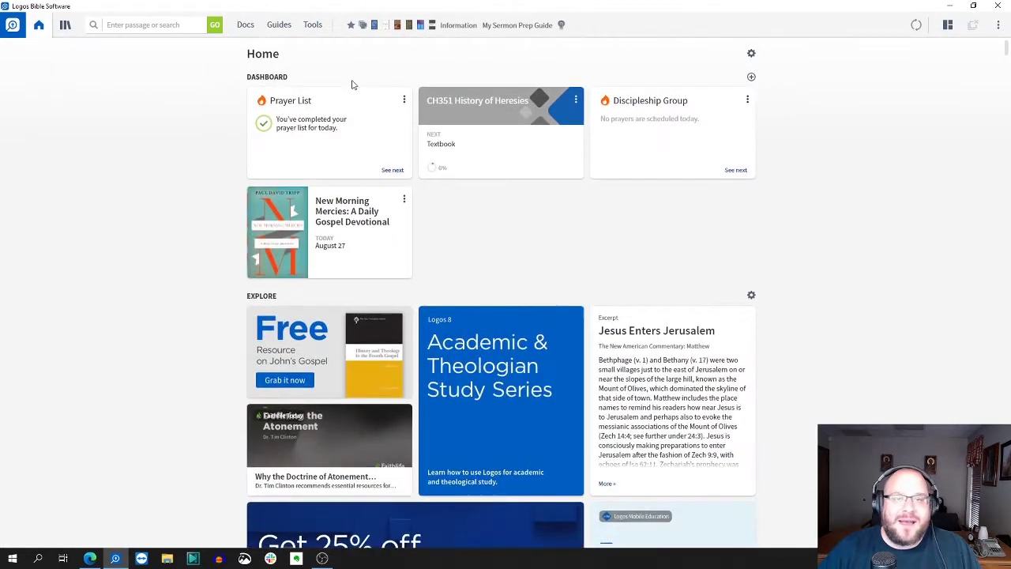
Open Favorites in a wider pane and collapse the Sunday Sermons, Projects and Clause Search Tutorials folders, leaving Reading expanded
left_click(352, 28)
left_click_drag(31, 49, 150, 90)
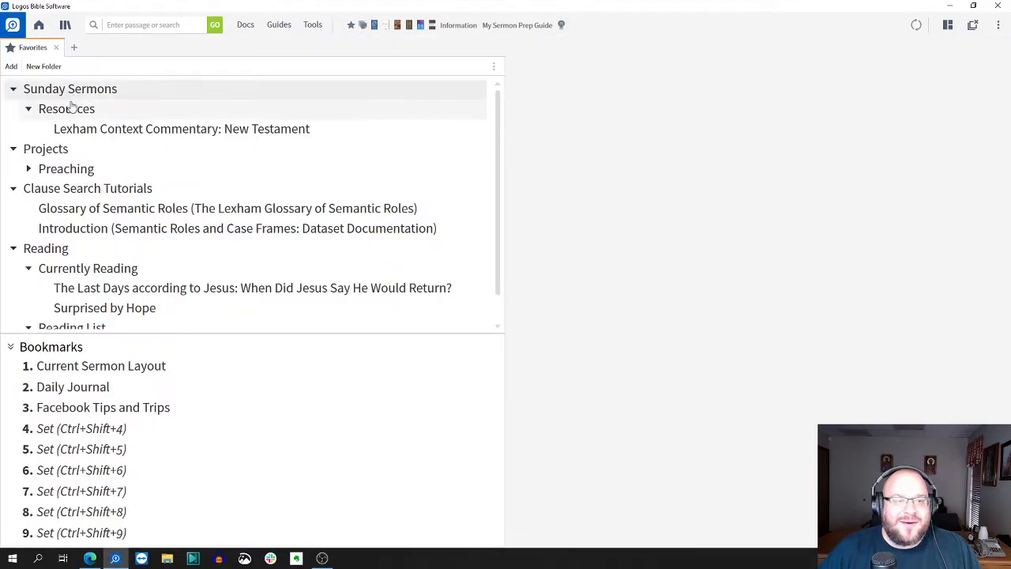
left_click(13, 89)
left_click(13, 108)
left_click(13, 129)
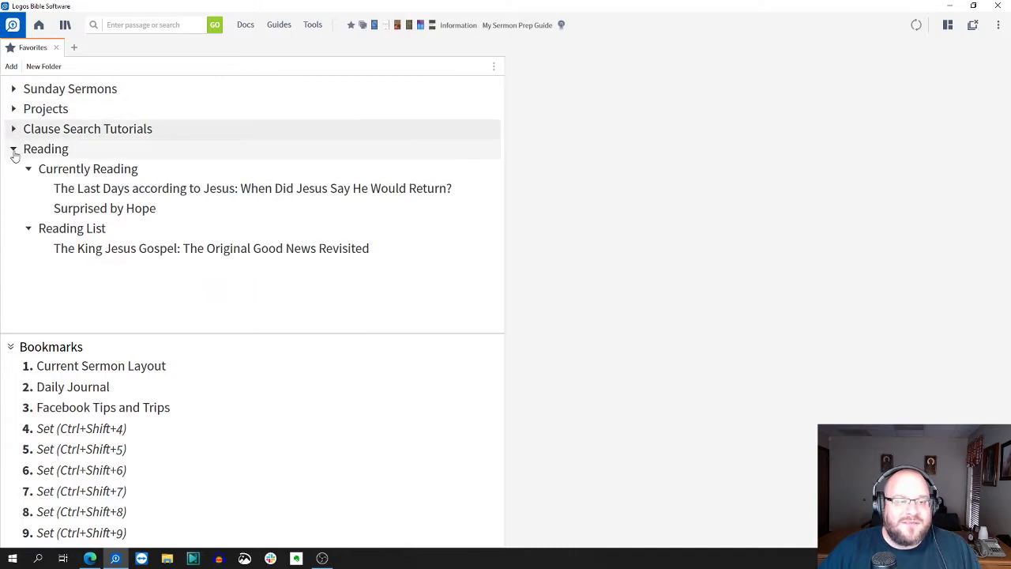
left_click(13, 149)
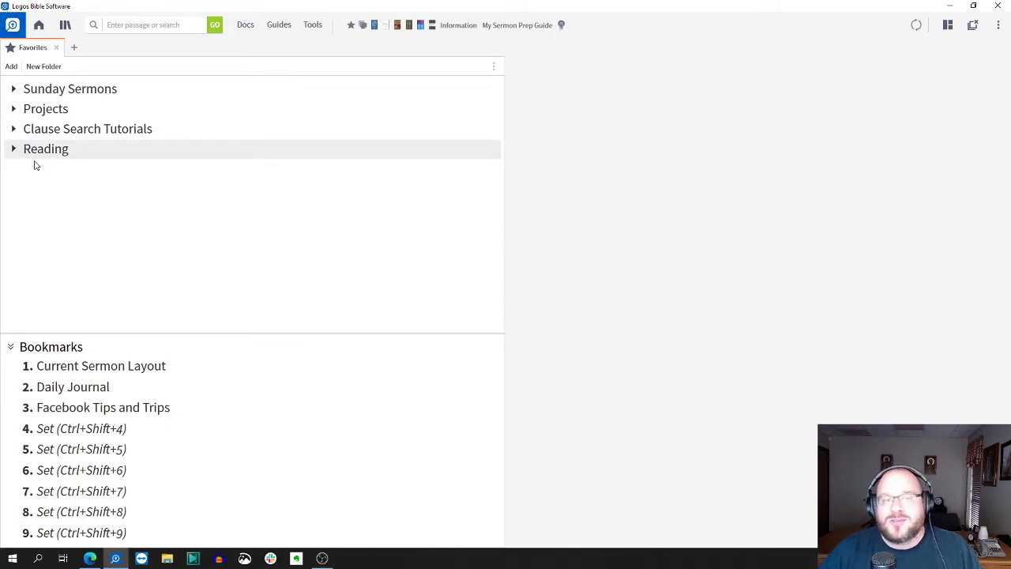
left_click(11, 149)
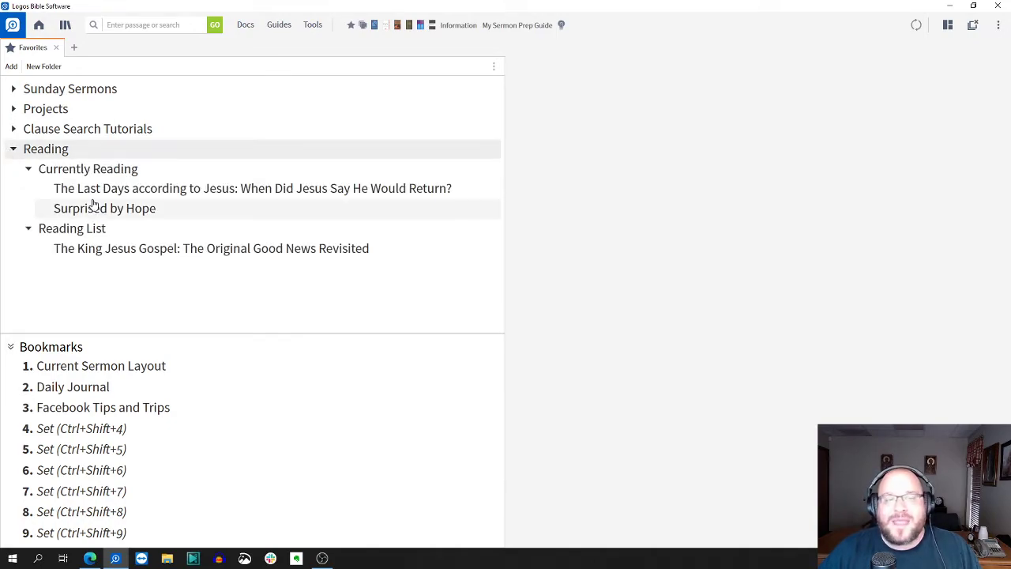
mouse_move(75, 192)
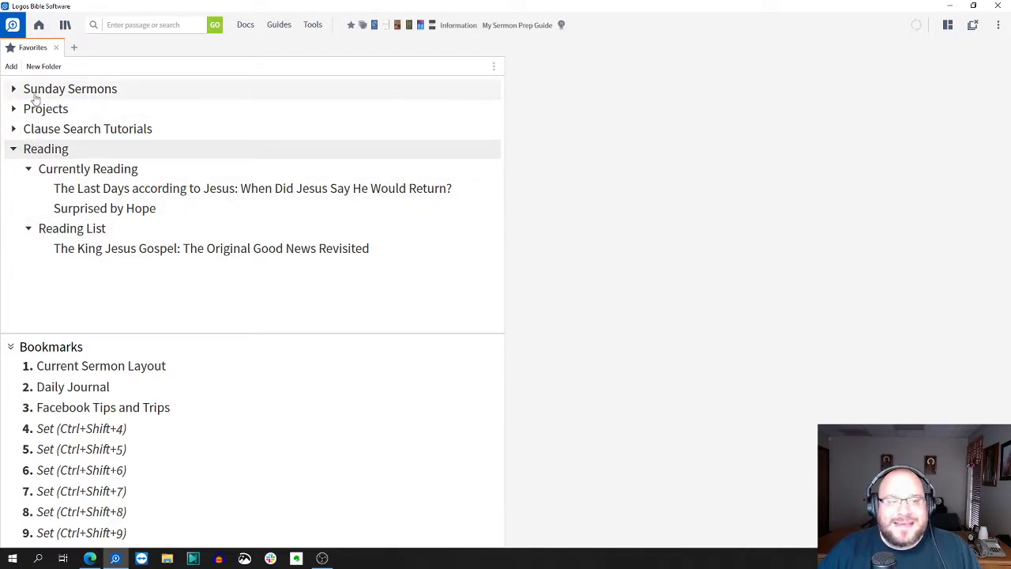
Open the Library beside Favorites and create a top-level favorites folder named Facebook/Youtube Group above Reading
left_click_drag(62, 28, 810, 235)
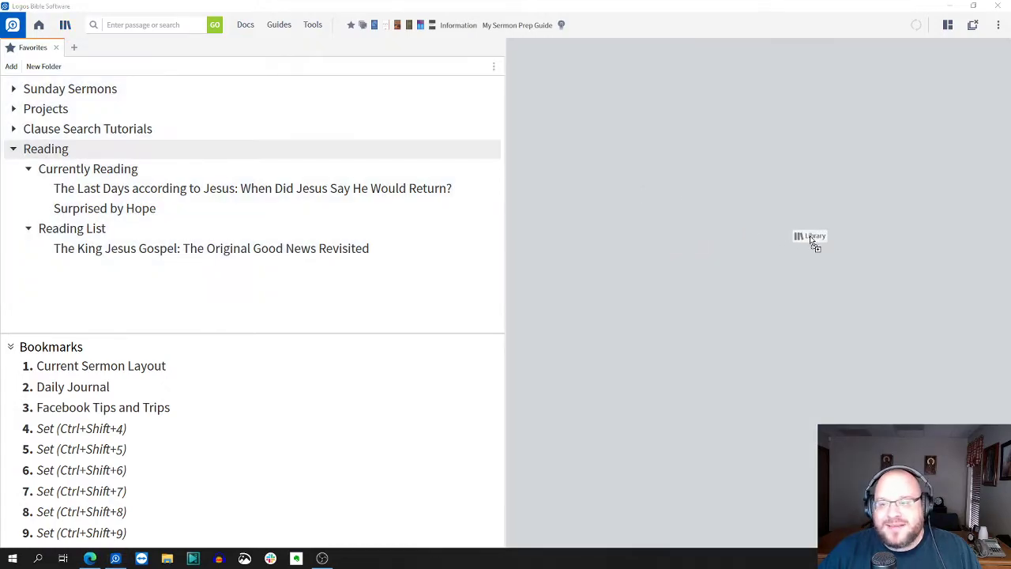
left_click(16, 150)
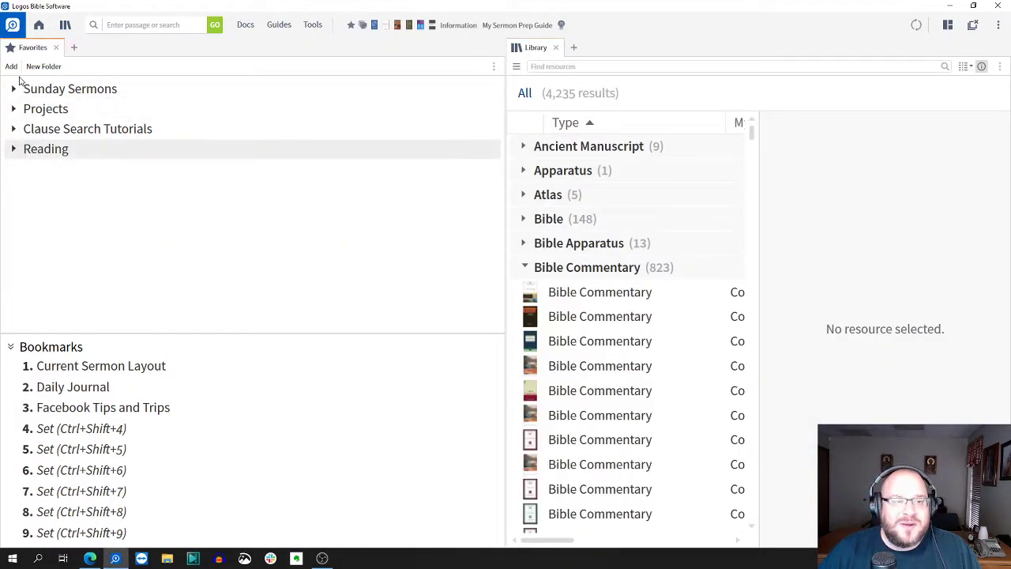
left_click(43, 66)
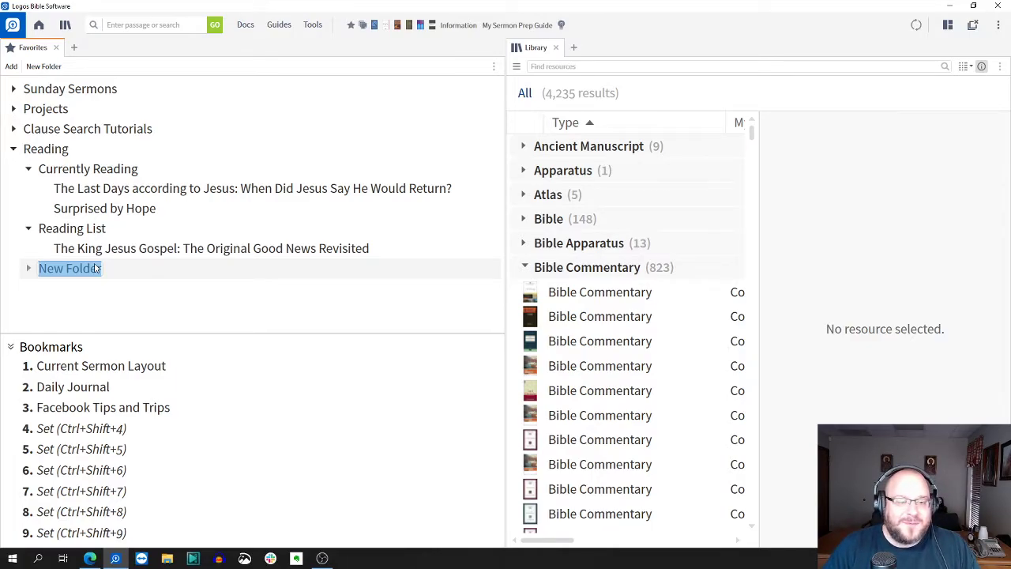
type("Facebook/Youtube Group")
key("Return")
left_click_drag(96, 268, 61, 142)
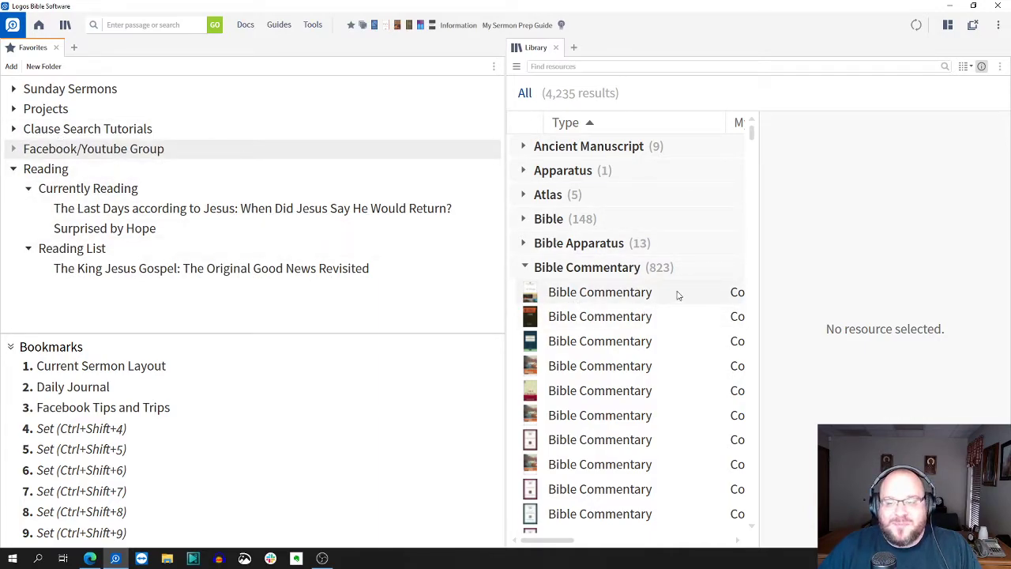
Hide the Library's resource information pane and add the 1 & 2 Kings commentary to the Facebook/Youtube Group favorites folder
left_click(982, 67)
mouse_move(680, 295)
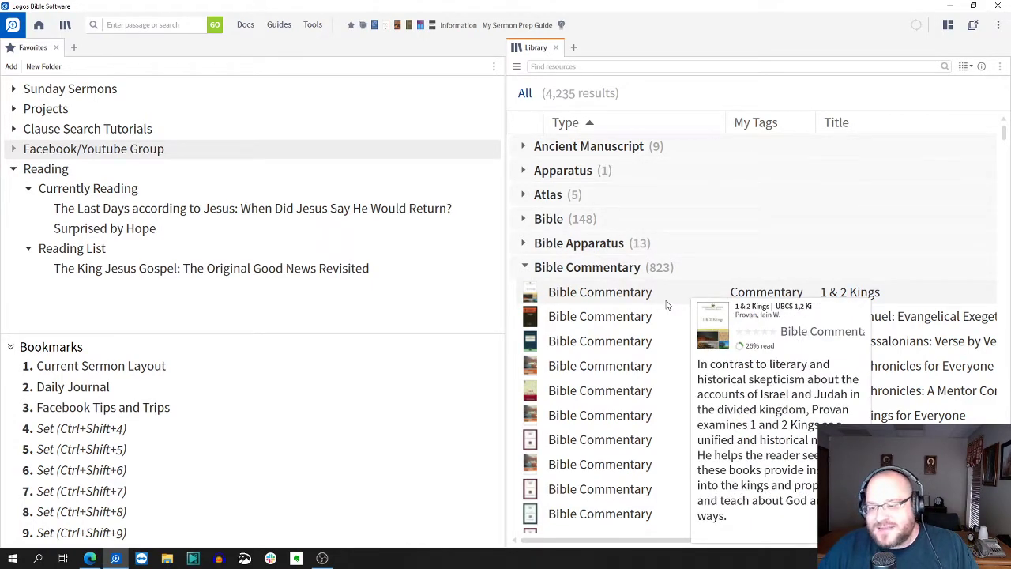
left_click_drag(666, 305, 123, 152)
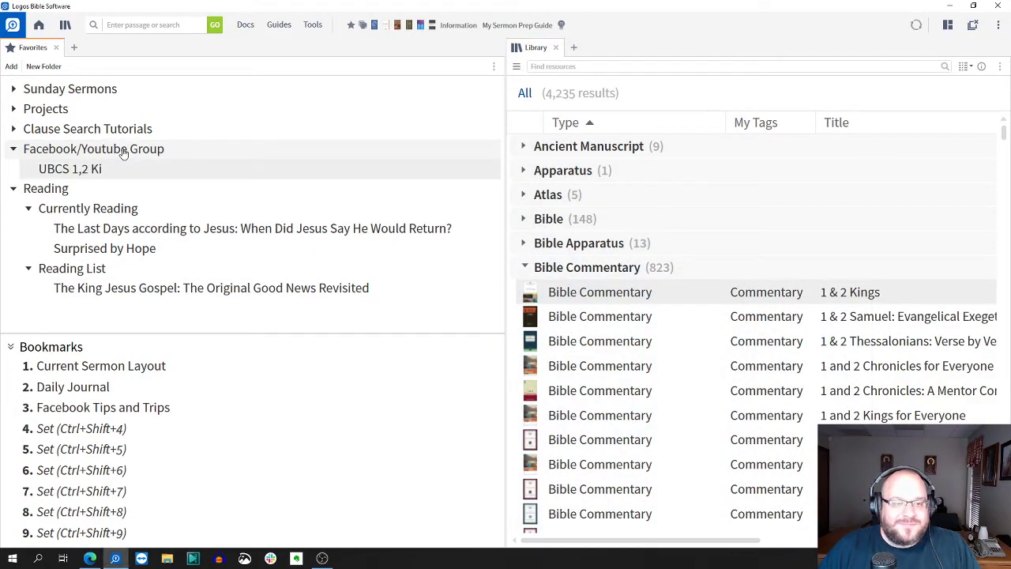
mouse_move(95, 170)
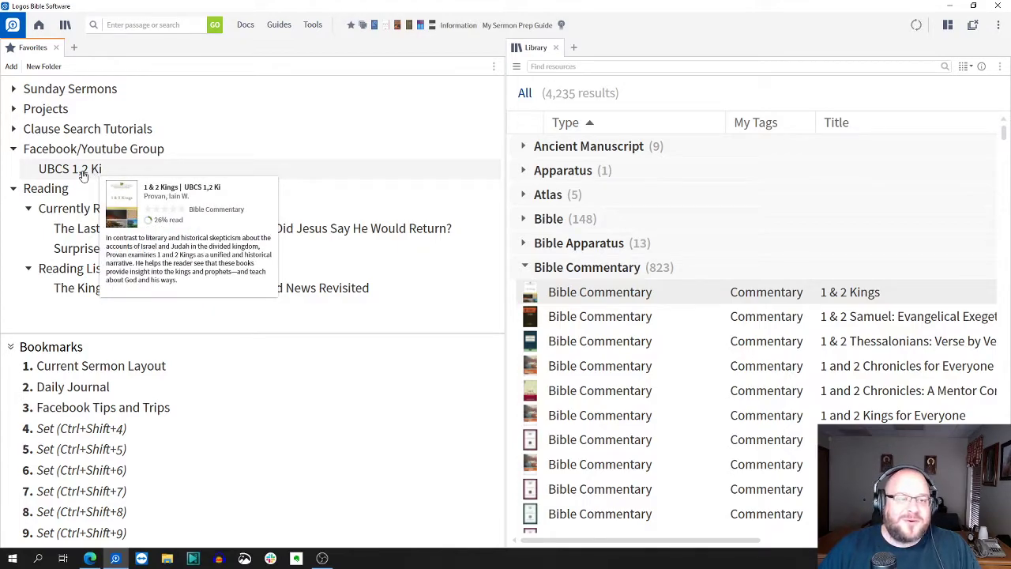
Delete the UBCS 1,2 Ki favorite and its Facebook/Youtube Group folder
right_click(83, 174)
left_click(96, 270)
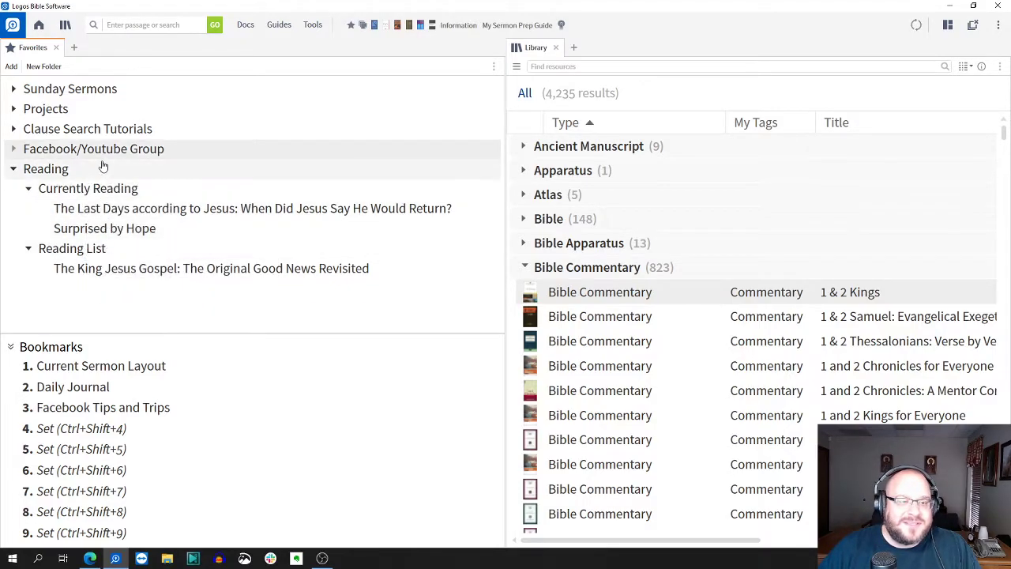
right_click(106, 152)
left_click(120, 252)
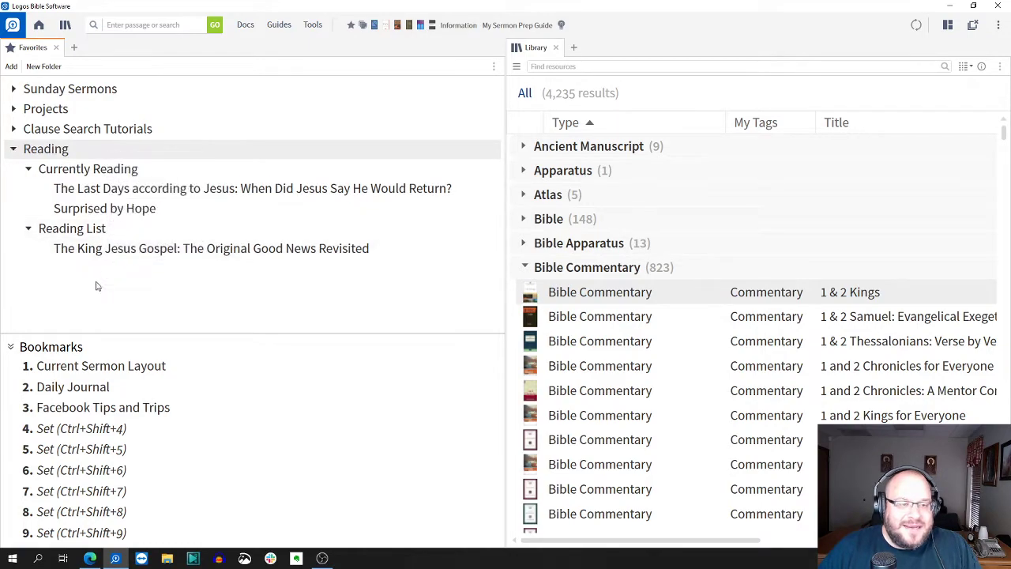
Open The Last Days according to Jesus from the Currently Reading favorites to view its text, and close the book again
mouse_move(56, 148)
left_mouse_down()
mouse_move(69, 104)
mouse_move(63, 146)
left_mouse_up()
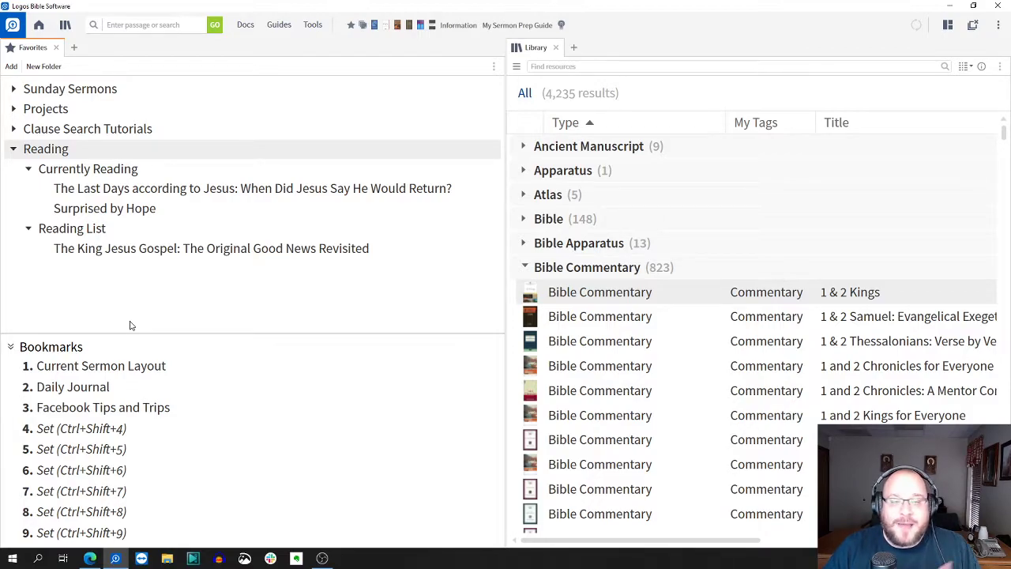
mouse_move(154, 198)
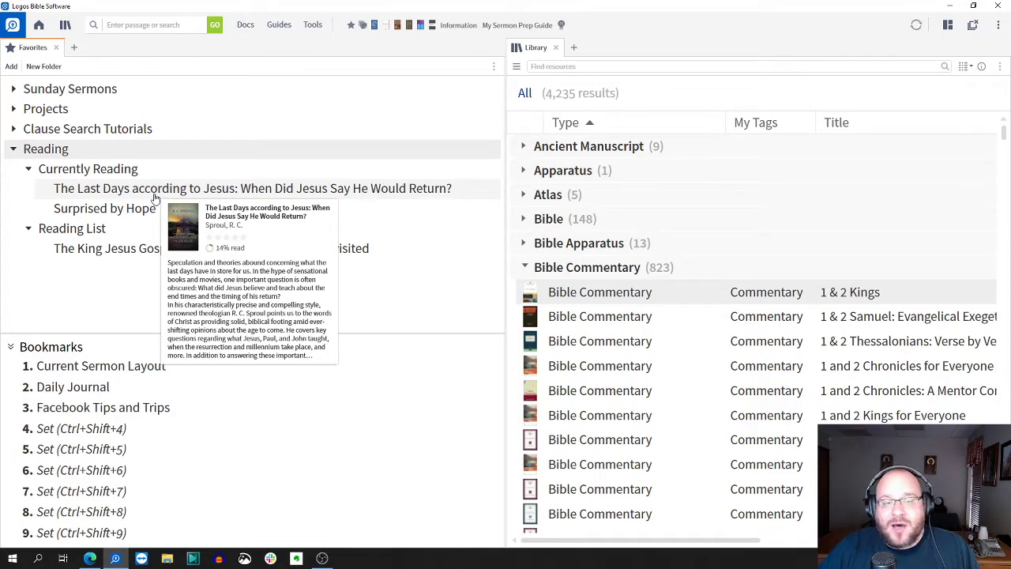
left_click(156, 193)
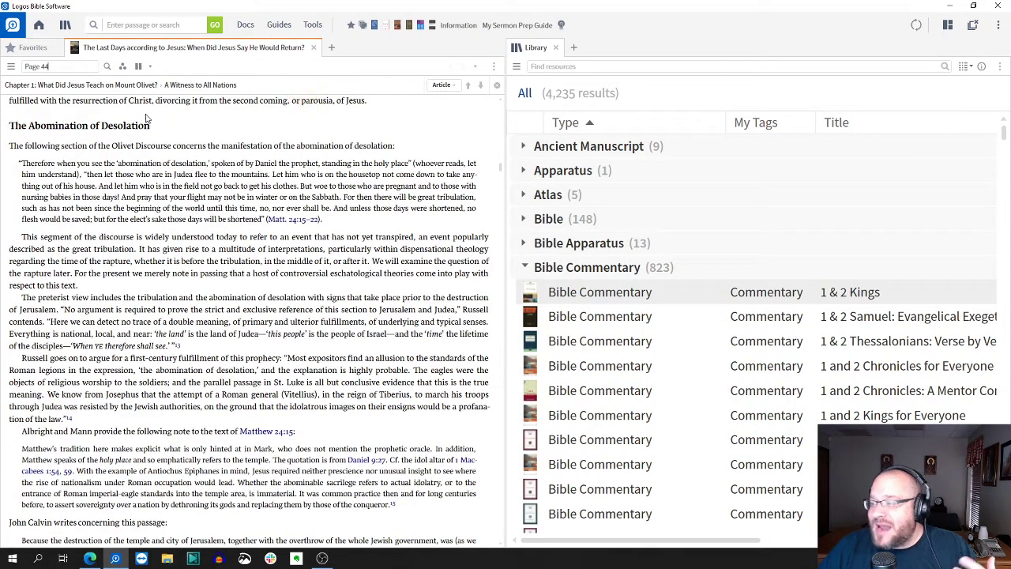
left_click(312, 48)
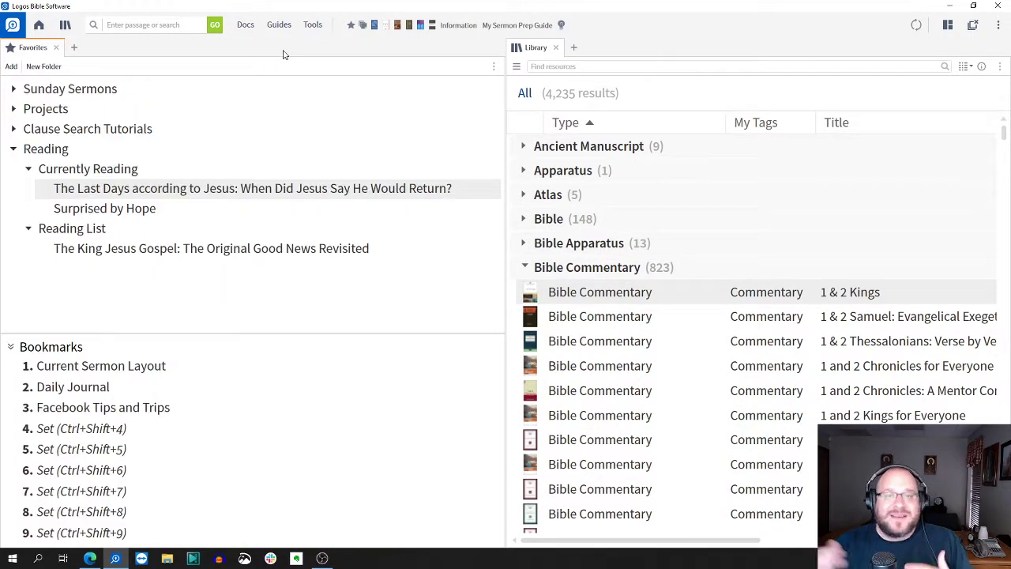